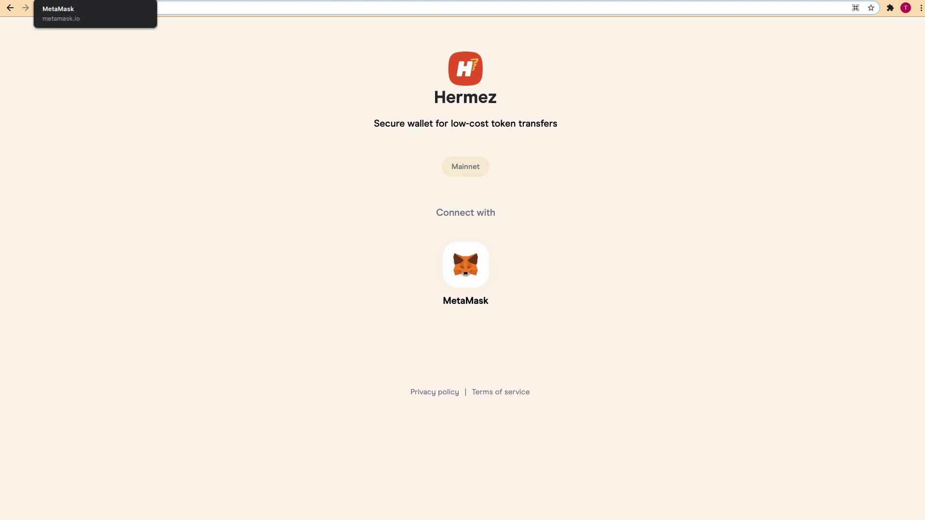
{"action": "left_click", "coordinate": [122, 5]}
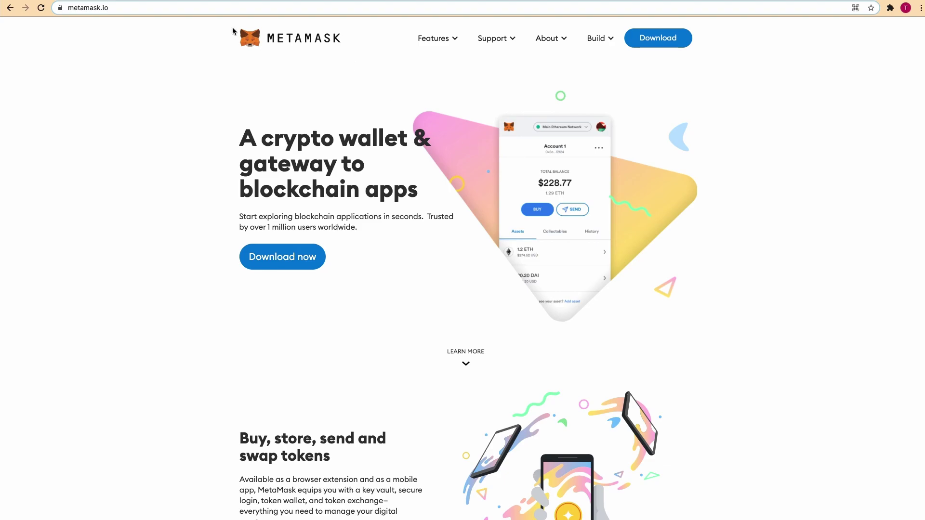
{"action": "key", "text": "ctrl+Tab"}
{"action": "left_click", "coordinate": [890, 7]}
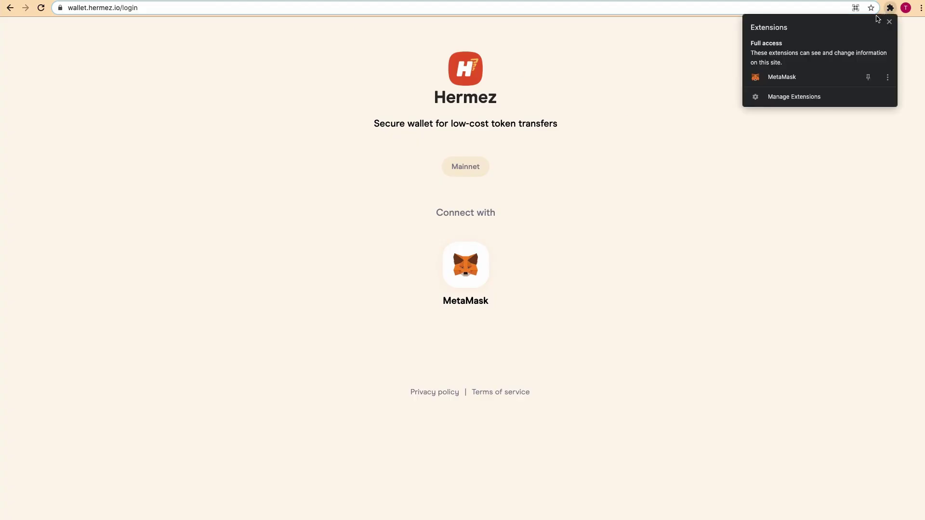
{"action": "left_click", "coordinate": [807, 79]}
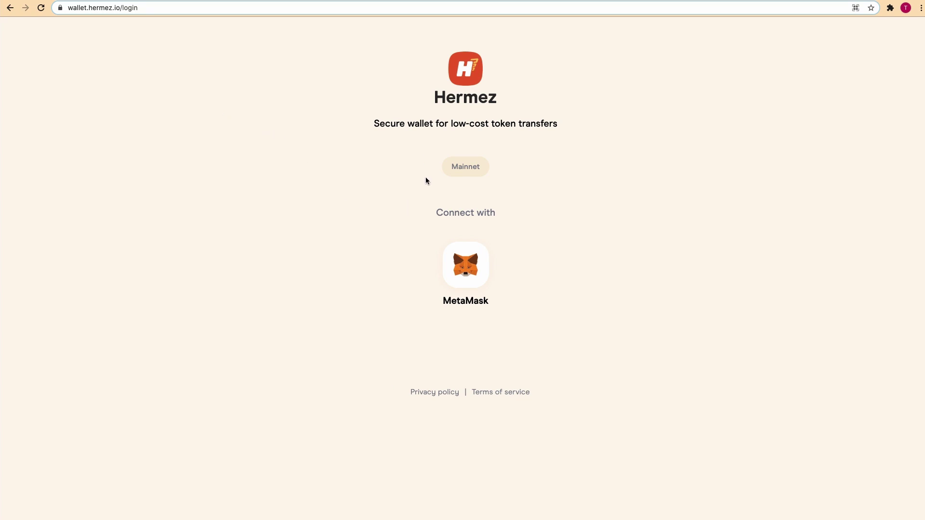
- Connect MetaMask and sign the Hermez access message to reach the $0.00 account home
{"action": "left_click", "coordinate": [466, 262]}
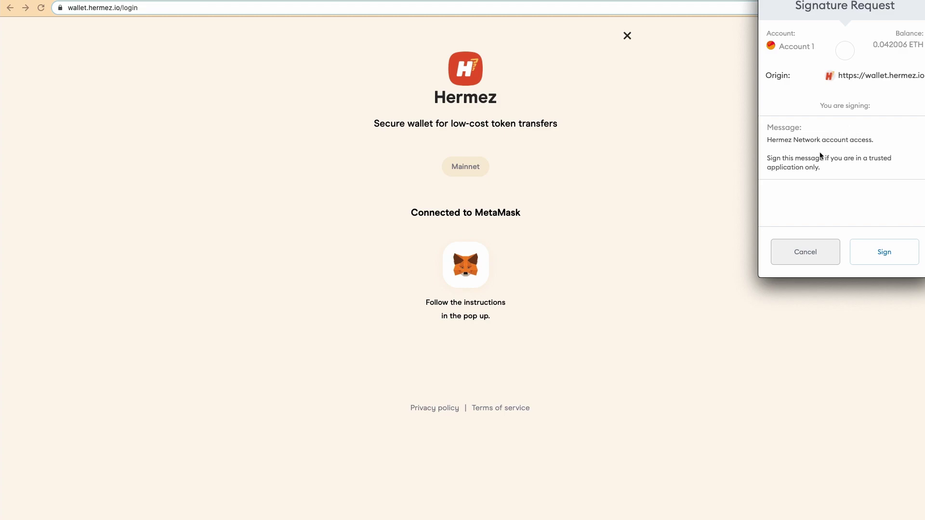
{"action": "left_click", "coordinate": [888, 252]}
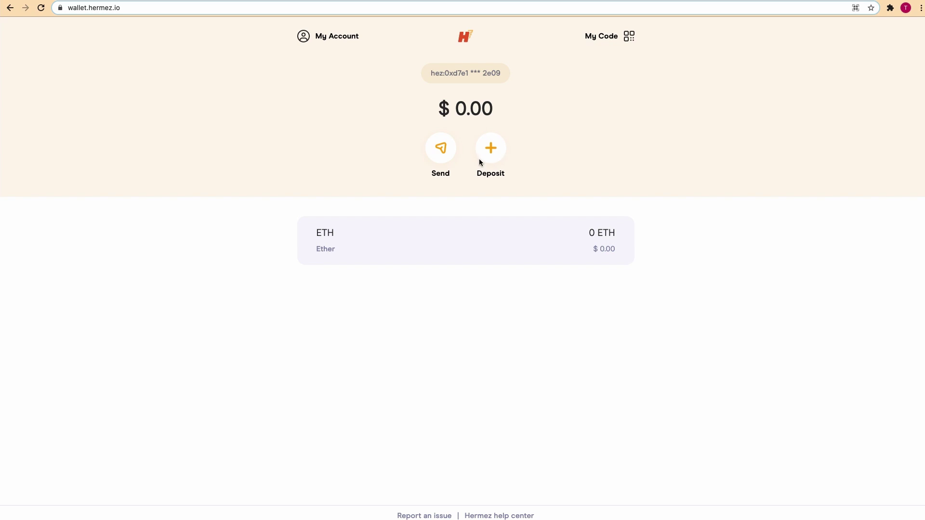
- Prepare a deposit of the full 22.744094 HEZ balance and bring up its confirmation summary
{"action": "left_click", "coordinate": [494, 155]}
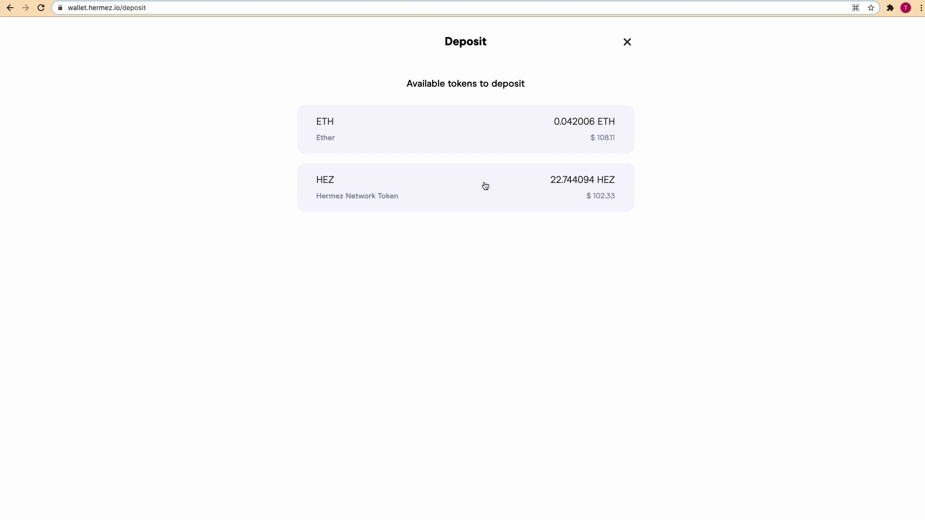
{"action": "left_click", "coordinate": [484, 185]}
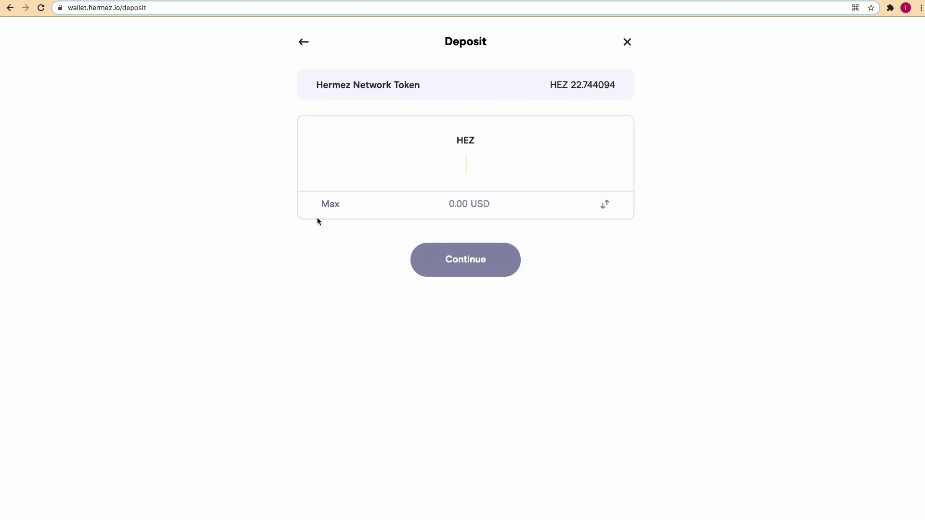
{"action": "left_click", "coordinate": [332, 204]}
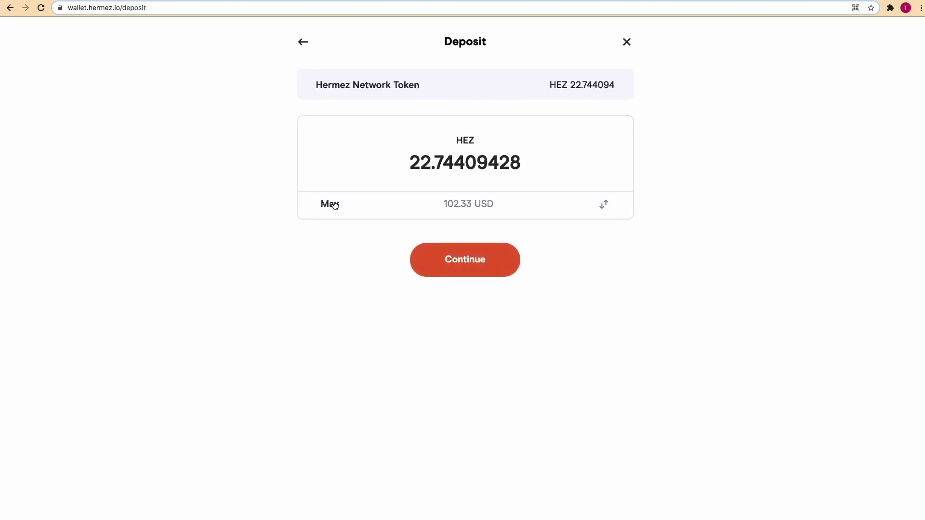
{"action": "left_click", "coordinate": [485, 261]}
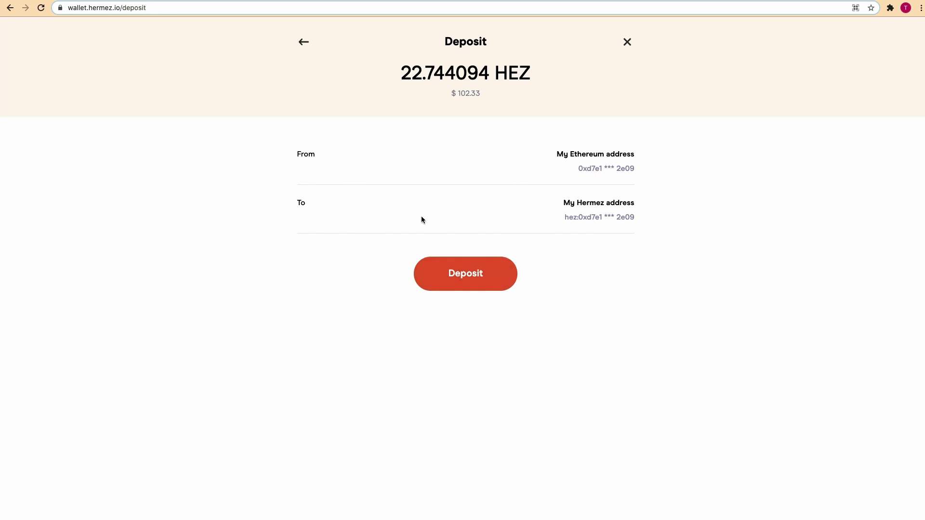
- Submit the 22.744094 HEZ deposit and approve the site's HEZ spending allowance in MetaMask
{"action": "left_click", "coordinate": [474, 276]}
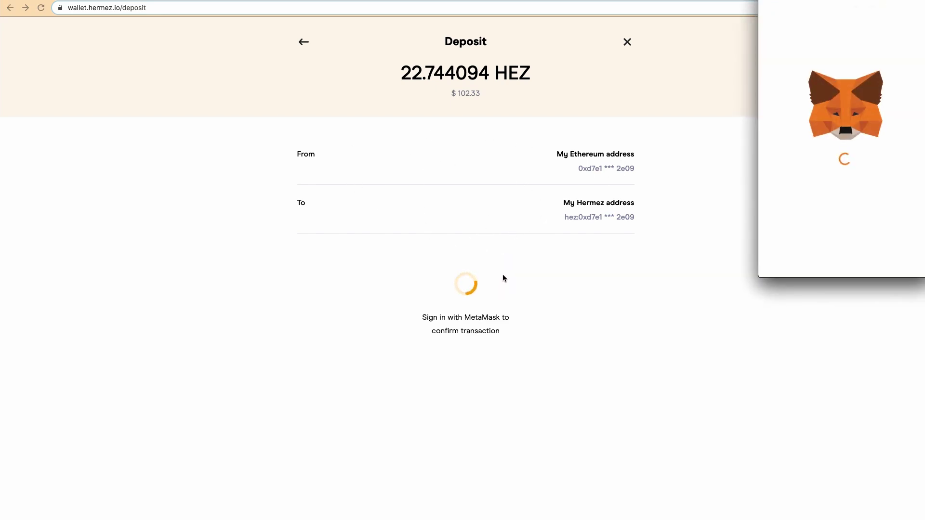
{"action": "scroll", "coordinate": [843, 197], "scroll_direction": "down", "scroll_amount": 1}
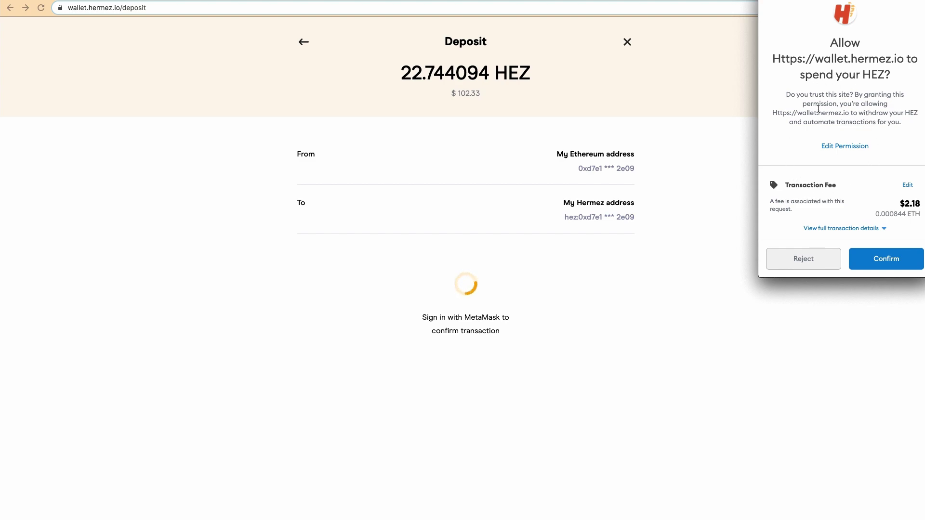
{"action": "left_click", "coordinate": [885, 264]}
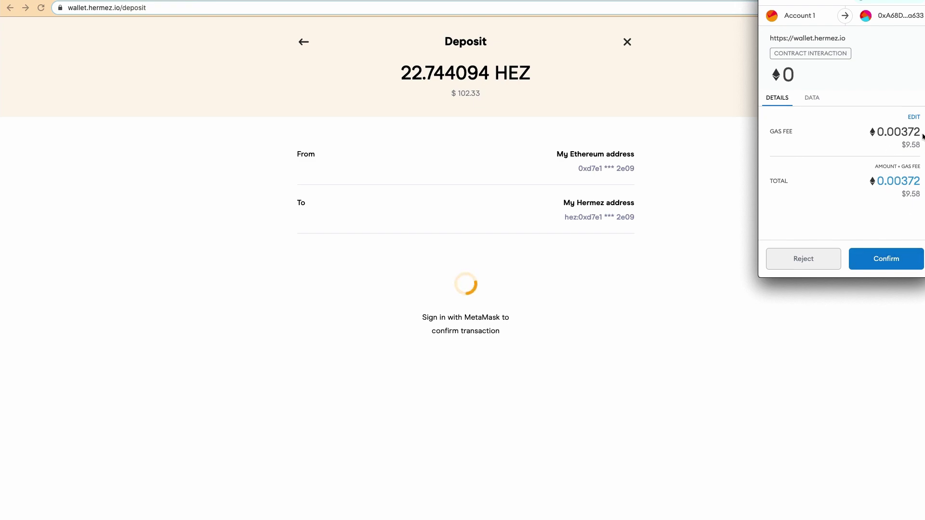
- Review the advanced gas settings and confirm the deposit transaction at a 0.00372 ETH fee
{"action": "left_click", "coordinate": [912, 117]}
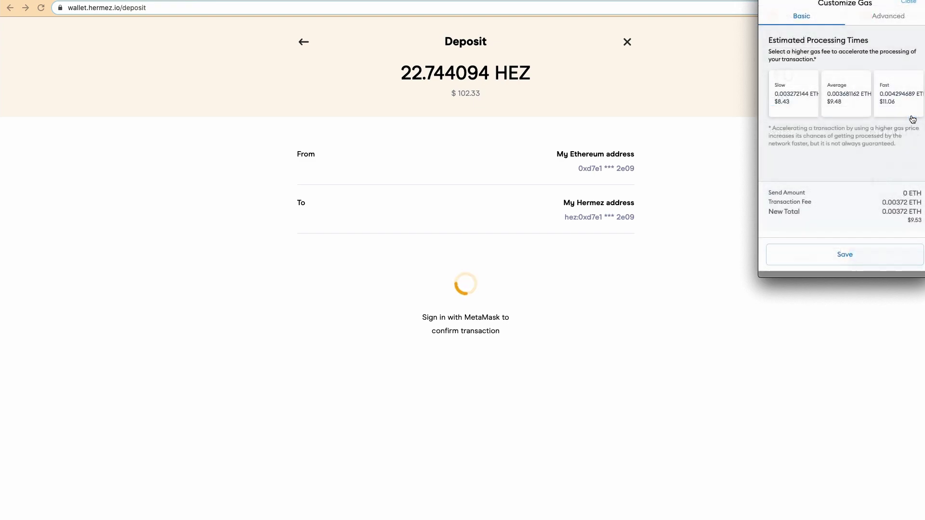
{"action": "left_click", "coordinate": [897, 19]}
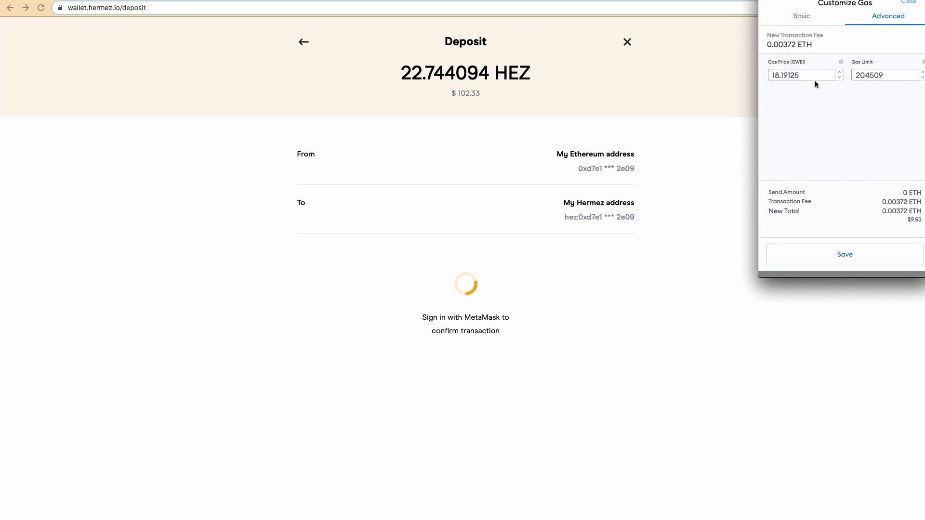
{"action": "left_click", "coordinate": [860, 256]}
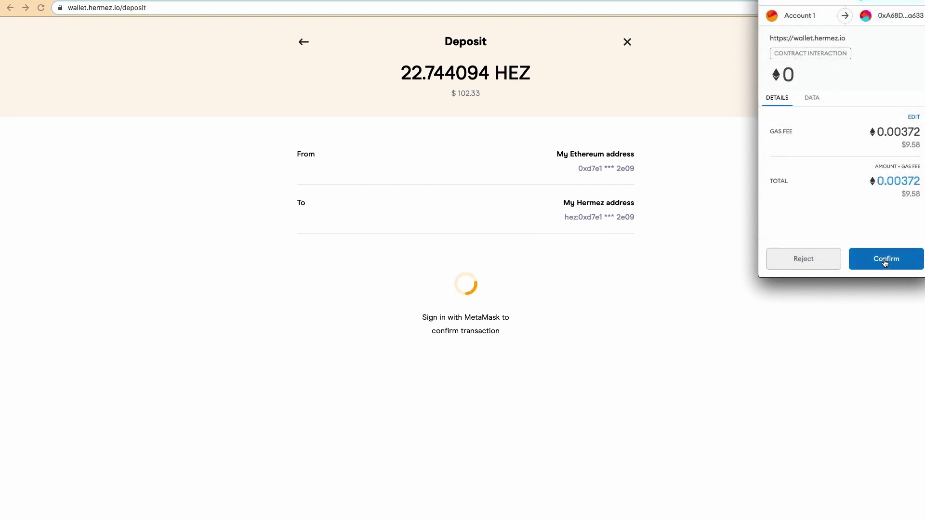
{"action": "left_click", "coordinate": [883, 260]}
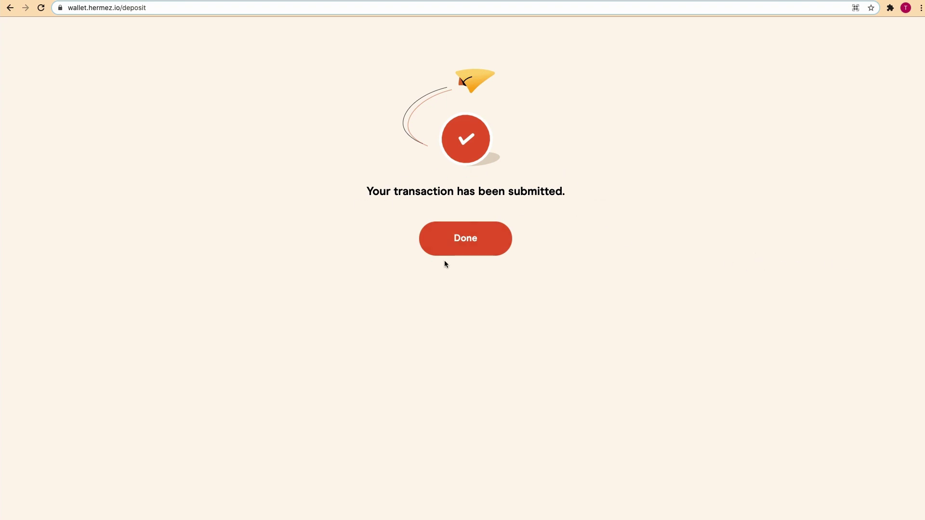
- Go back to the wallet home, now showing 22.744094 HEZ pending and a $102.33 balance
{"action": "left_click", "coordinate": [467, 243]}
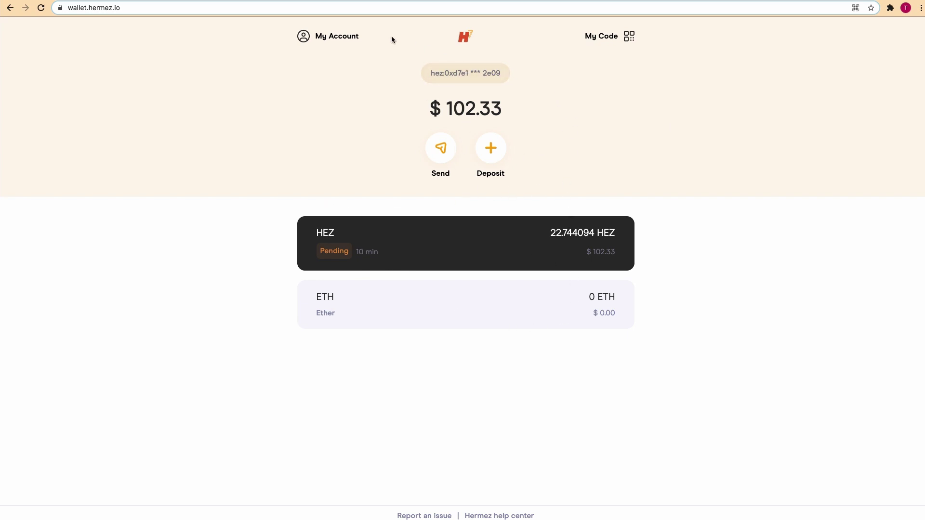
{"action": "left_click", "coordinate": [608, 40]}
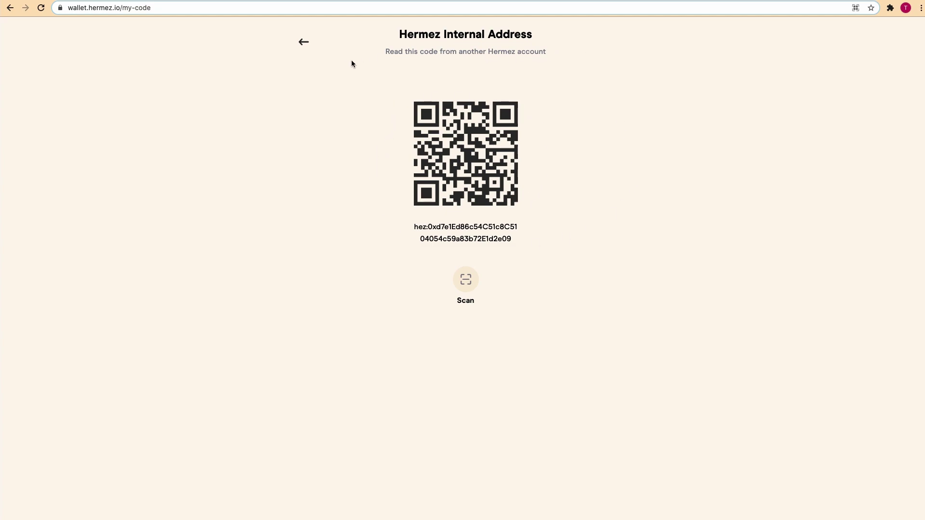
{"action": "left_click", "coordinate": [304, 41]}
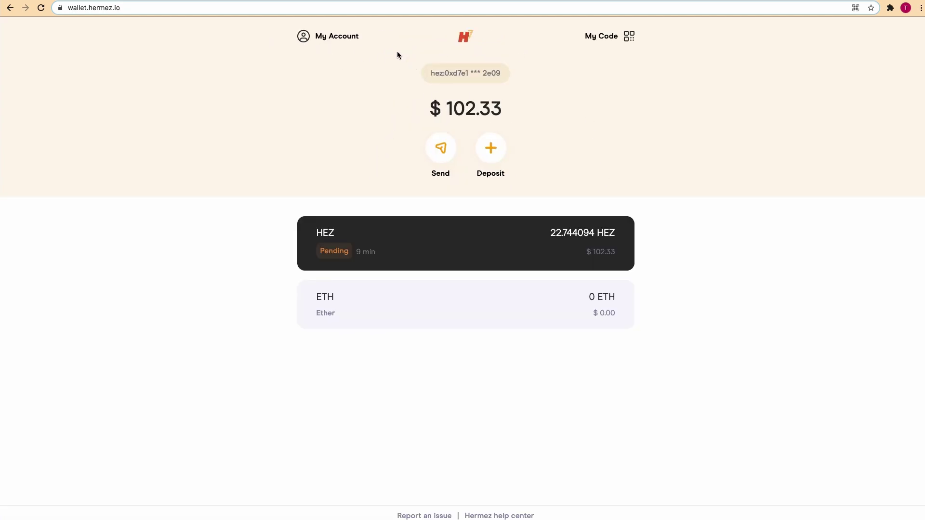
{"action": "left_click", "coordinate": [330, 39]}
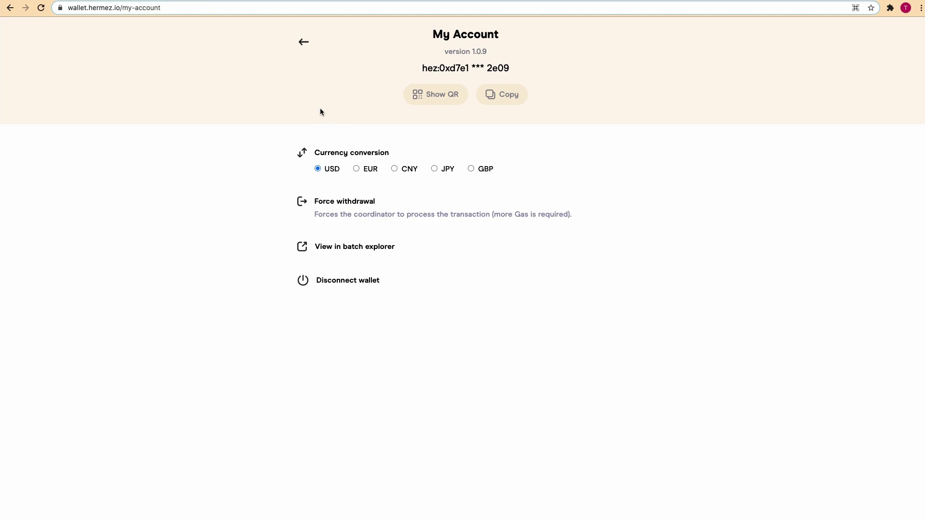
{"action": "left_click", "coordinate": [302, 42]}
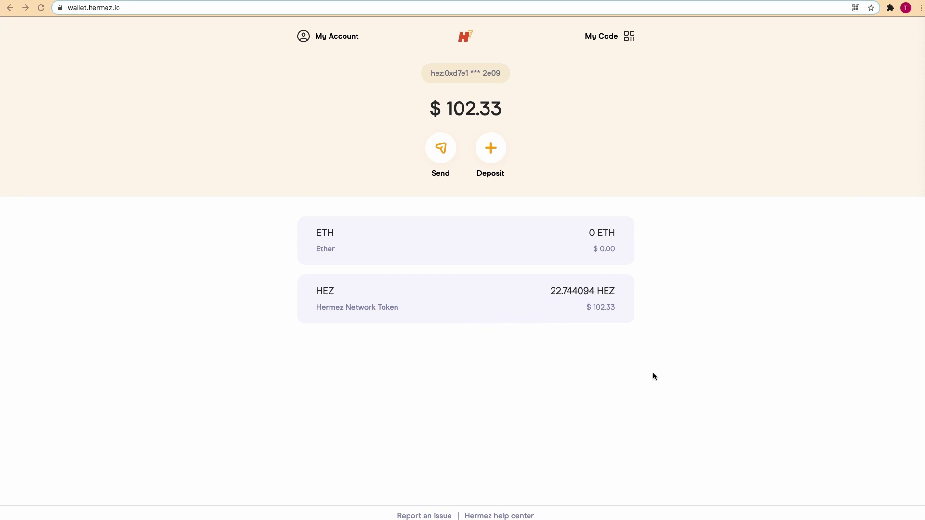
- From the HEZ account, enter an 11 HEZ transfer to the pasted recipient Hermez address
{"action": "left_click", "coordinate": [471, 299]}
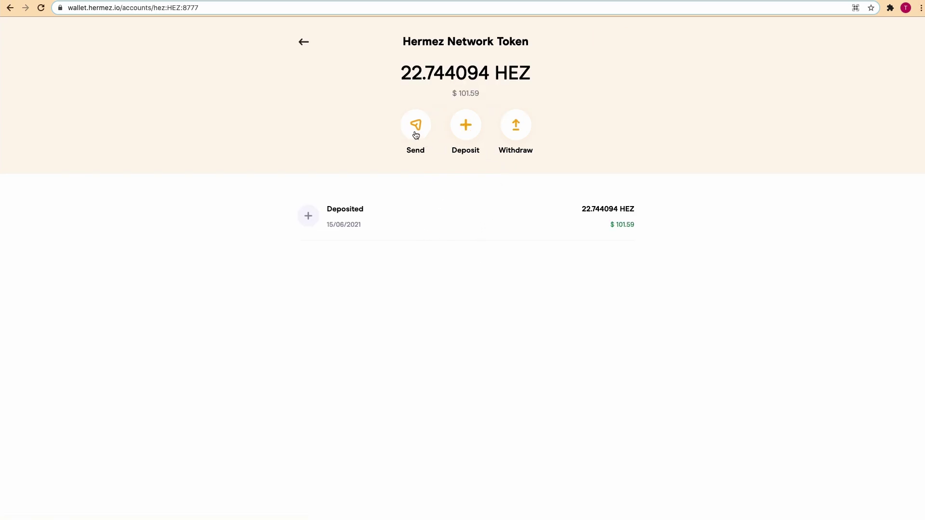
{"action": "left_click", "coordinate": [414, 129]}
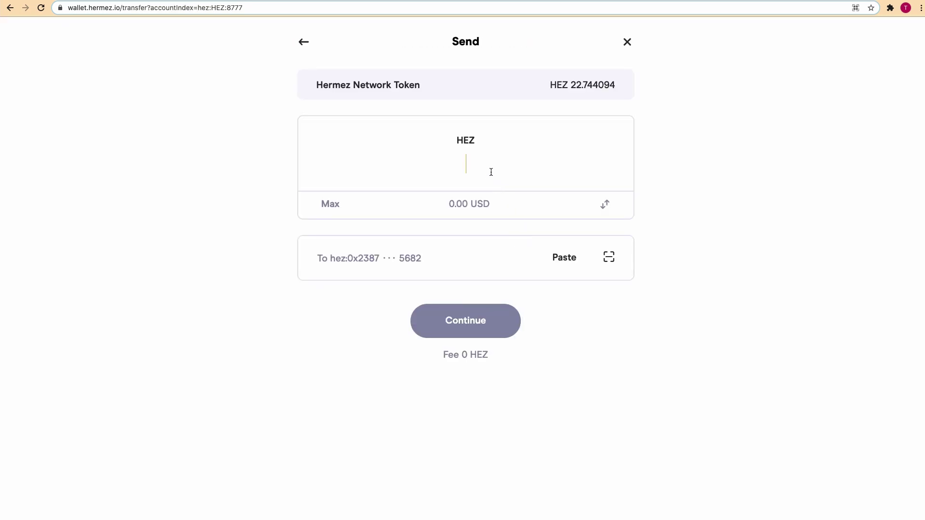
{"action": "type", "text": "11"}
{"action": "left_click", "coordinate": [453, 260]}
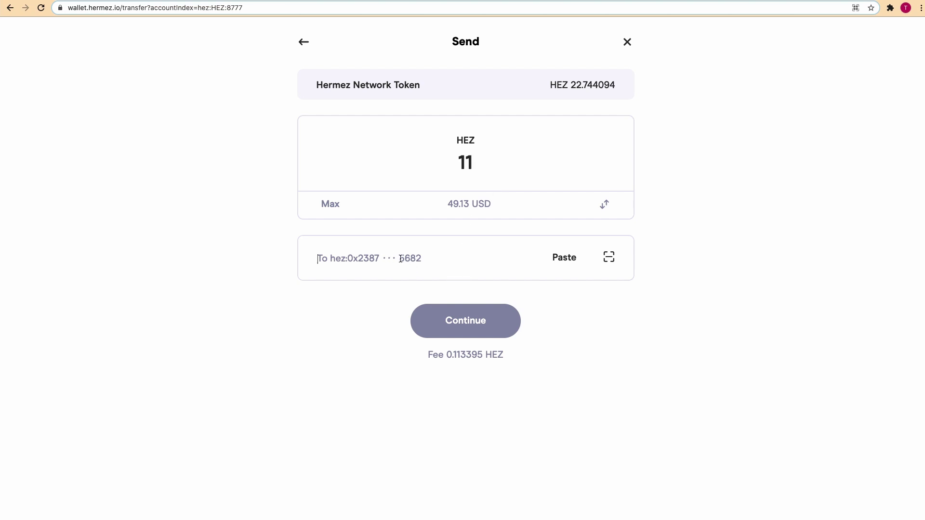
{"action": "type", "text": "hez:0x3868 *** 1FED"}
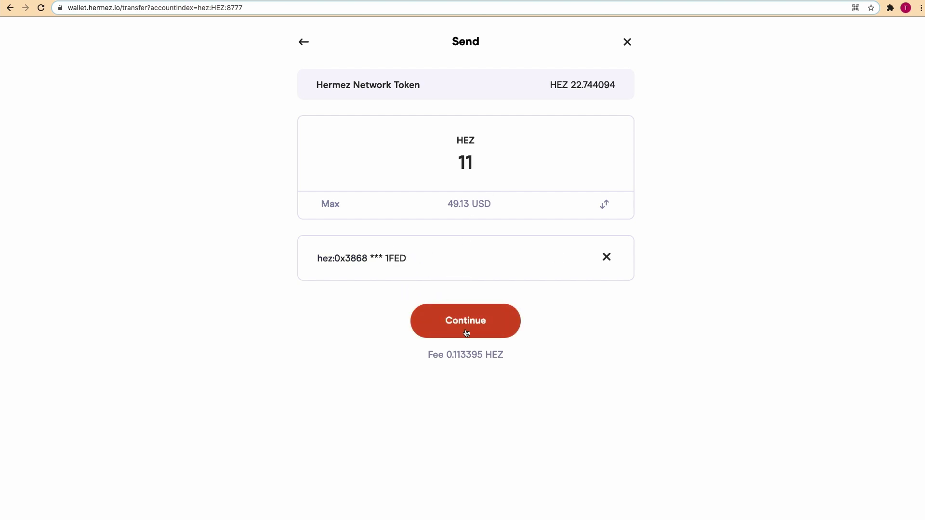
{"action": "left_click_drag", "start_coordinate": [442, 356], "coordinate": [509, 357]}
{"action": "left_click", "coordinate": [499, 351]}
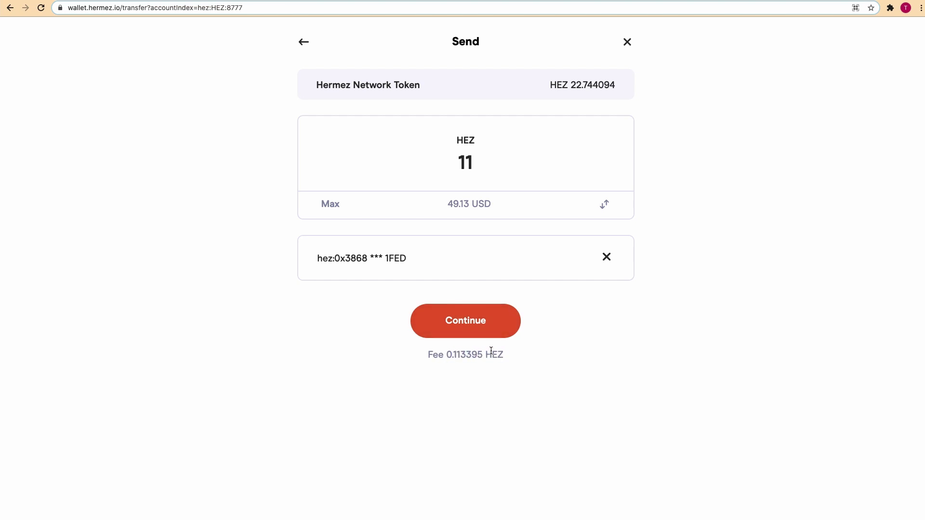
- Review and send the 11 HEZ transfer, then return to the HEZ account
{"action": "left_click", "coordinate": [469, 322]}
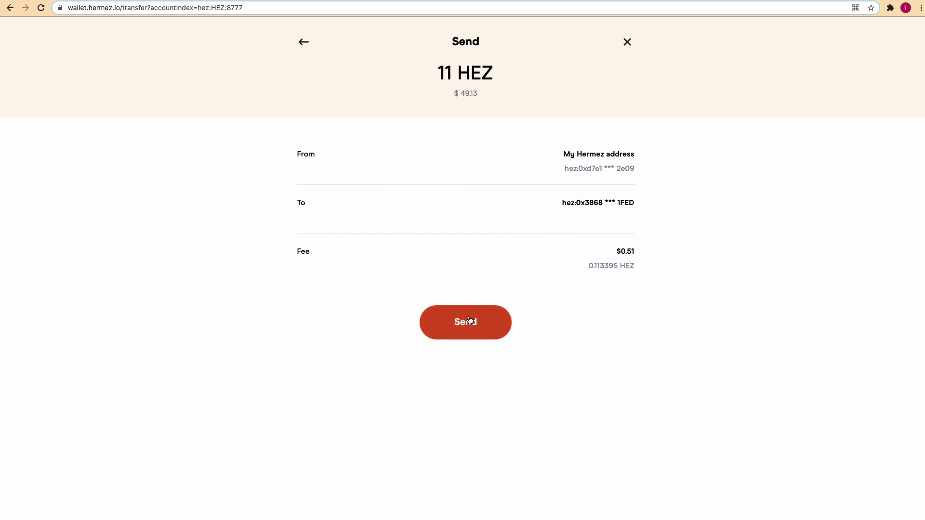
{"action": "left_click", "coordinate": [461, 331]}
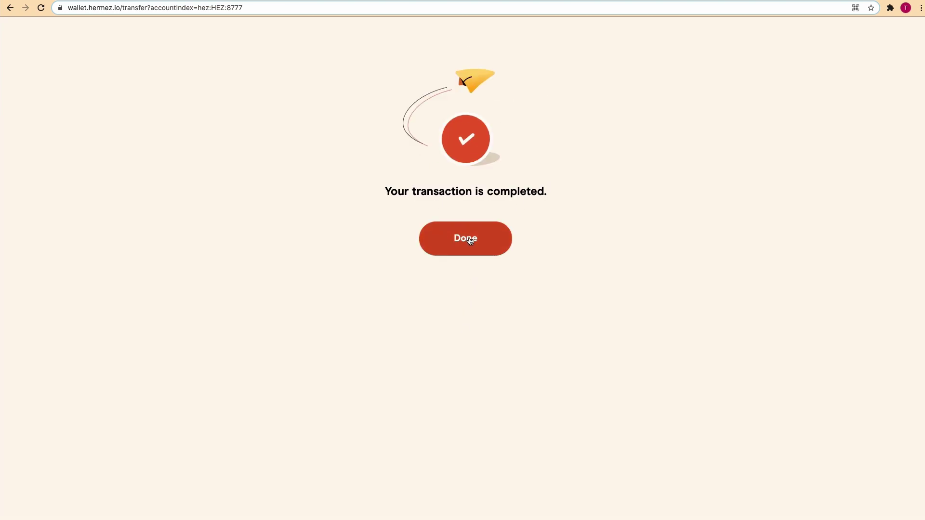
{"action": "left_click", "coordinate": [471, 239]}
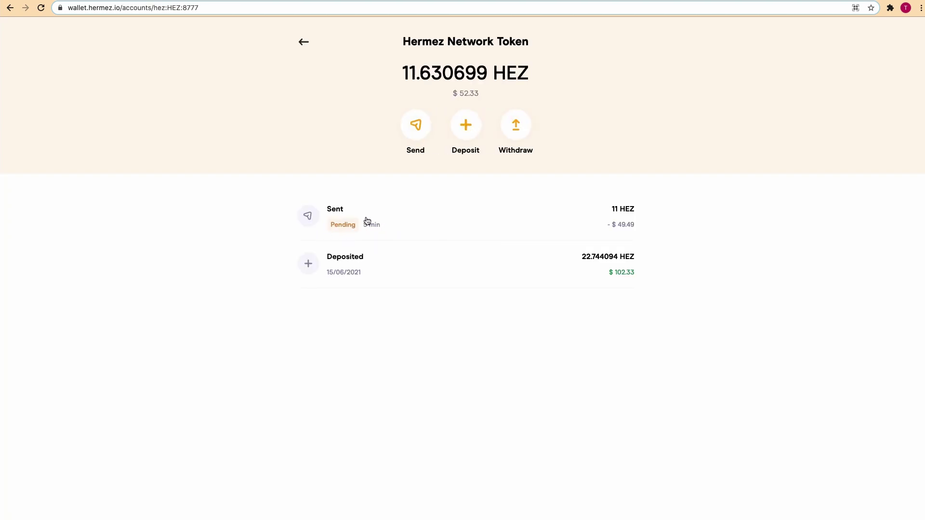
- Open the details of the pending 11 HEZ Sent transaction
{"action": "left_click", "coordinate": [358, 220]}
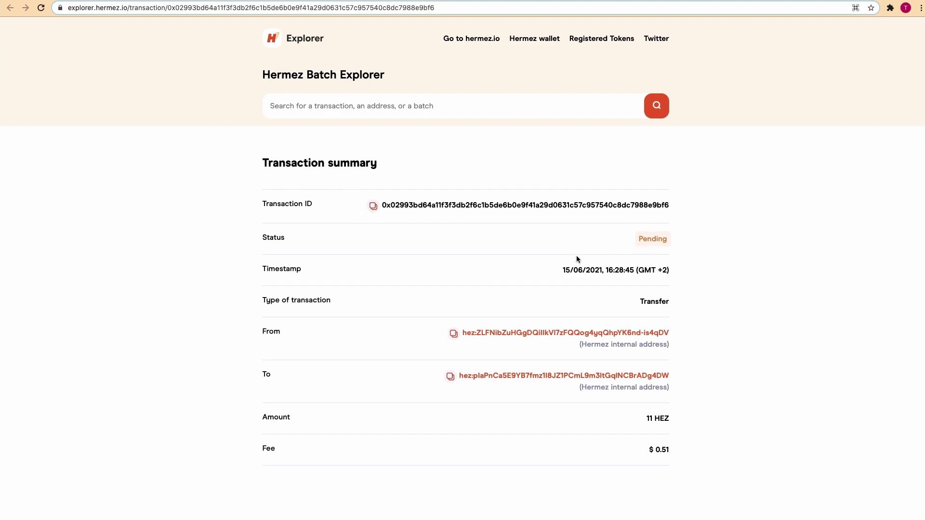
- Browse the Hermez Explorer home overview and the list of recent batches
{"action": "scroll", "coordinate": [525, 352], "scroll_direction": "down", "scroll_amount": 3}
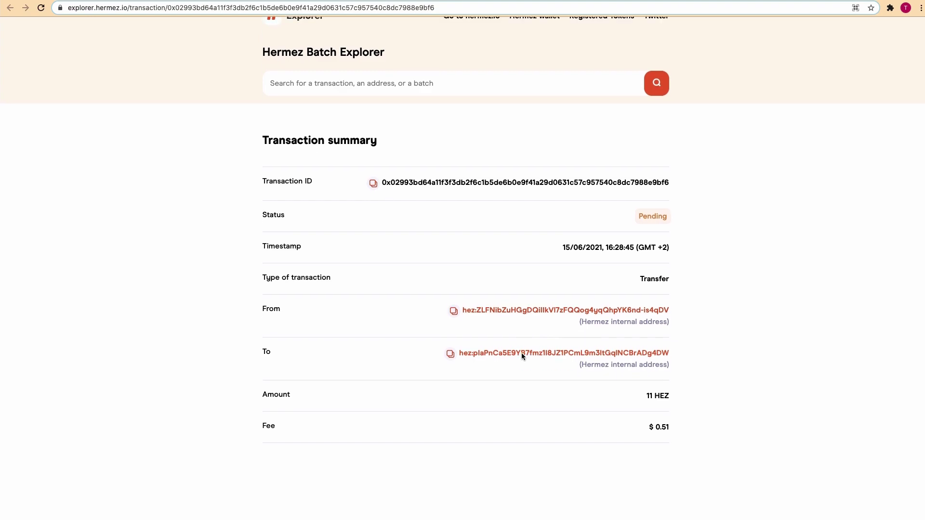
{"action": "scroll", "coordinate": [522, 355], "scroll_direction": "up", "scroll_amount": 3}
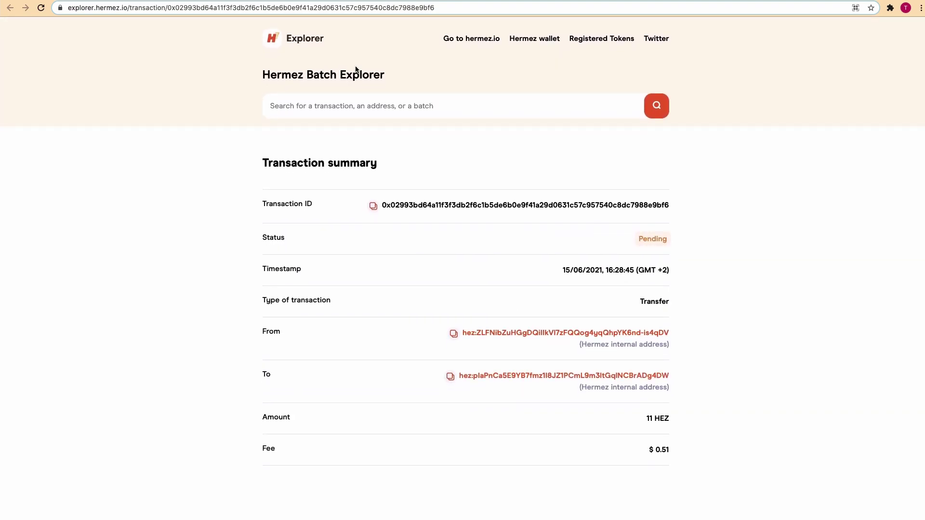
{"action": "left_click", "coordinate": [297, 40]}
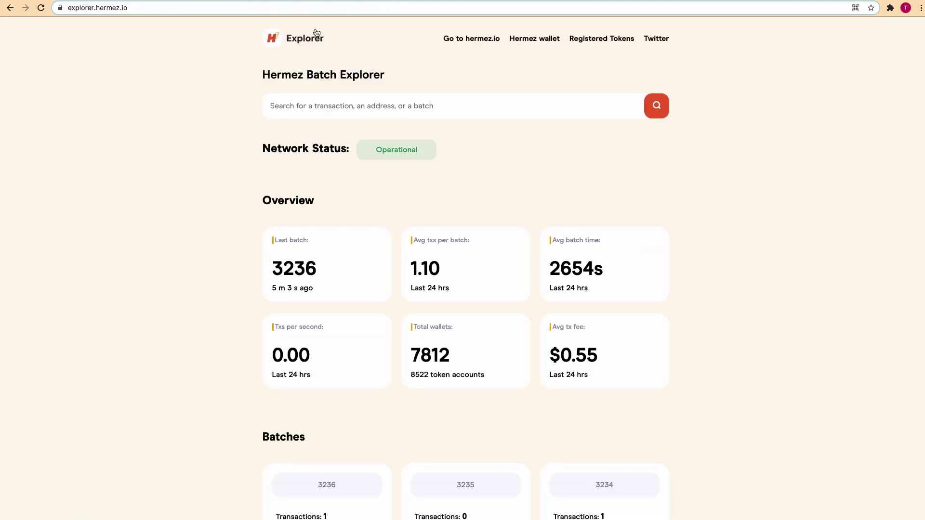
{"action": "scroll", "coordinate": [327, 239], "scroll_direction": "down", "scroll_amount": 1}
{"action": "scroll", "coordinate": [329, 203], "scroll_direction": "up", "scroll_amount": 1}
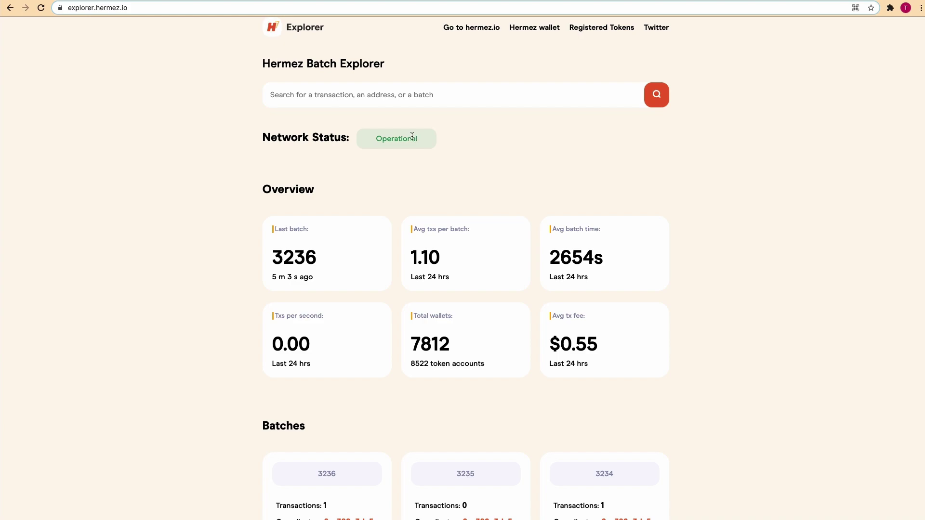
{"action": "scroll", "coordinate": [342, 236], "scroll_direction": "down", "scroll_amount": 2}
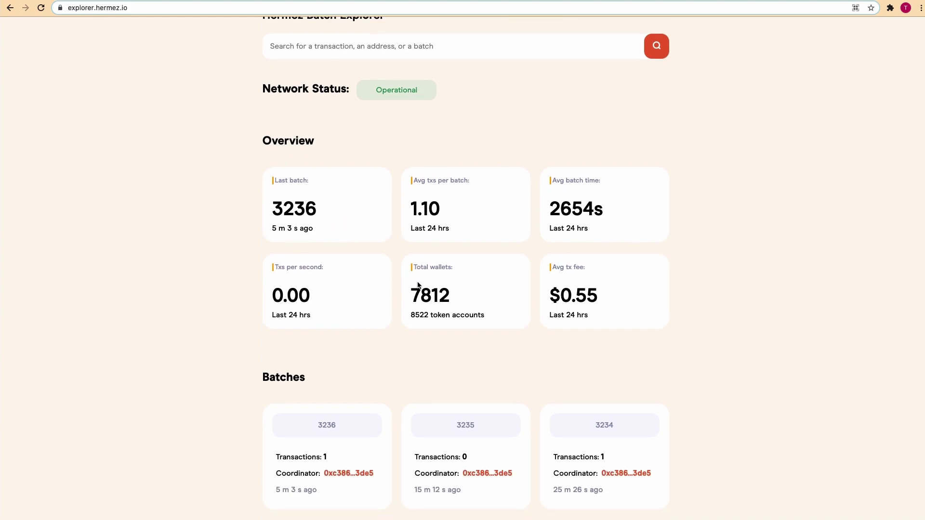
{"action": "scroll", "coordinate": [417, 285], "scroll_direction": "down", "scroll_amount": 8}
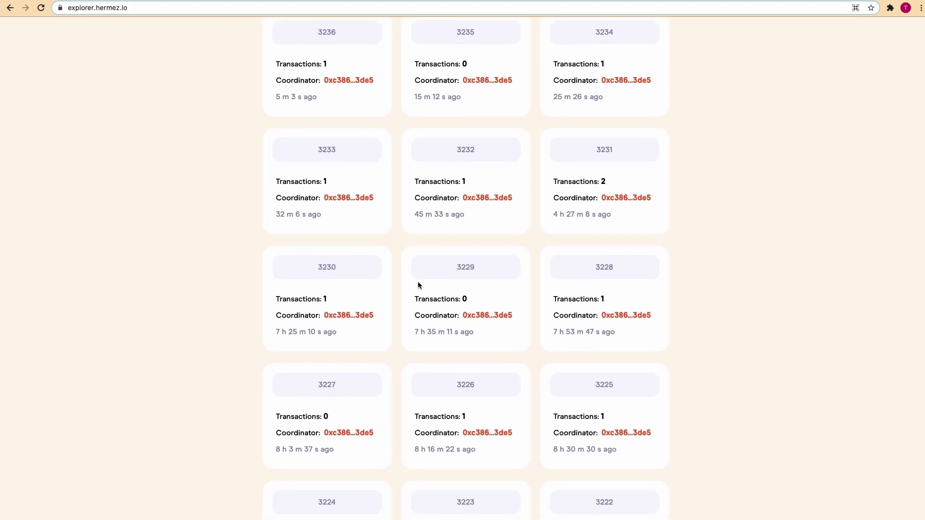
{"action": "scroll", "coordinate": [417, 285], "scroll_direction": "down", "scroll_amount": 18}
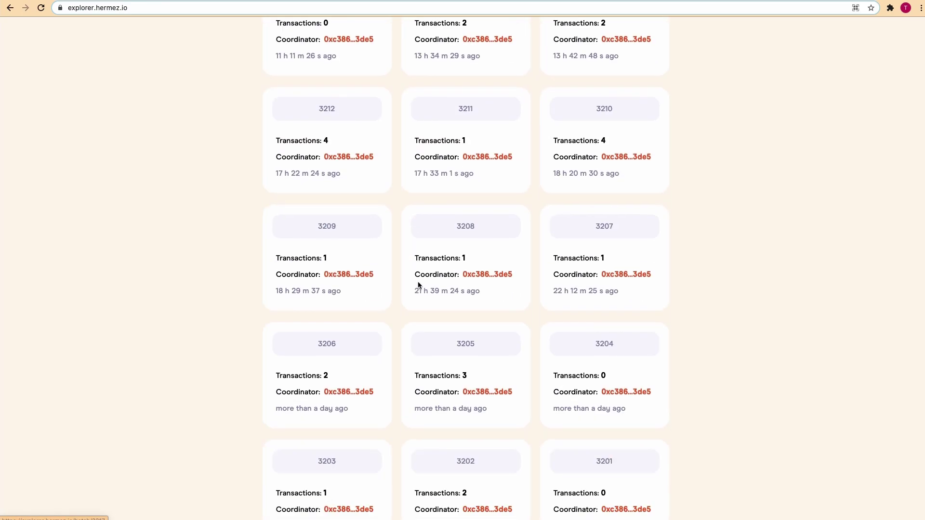
{"action": "scroll", "coordinate": [417, 285], "scroll_direction": "up", "scroll_amount": 20}
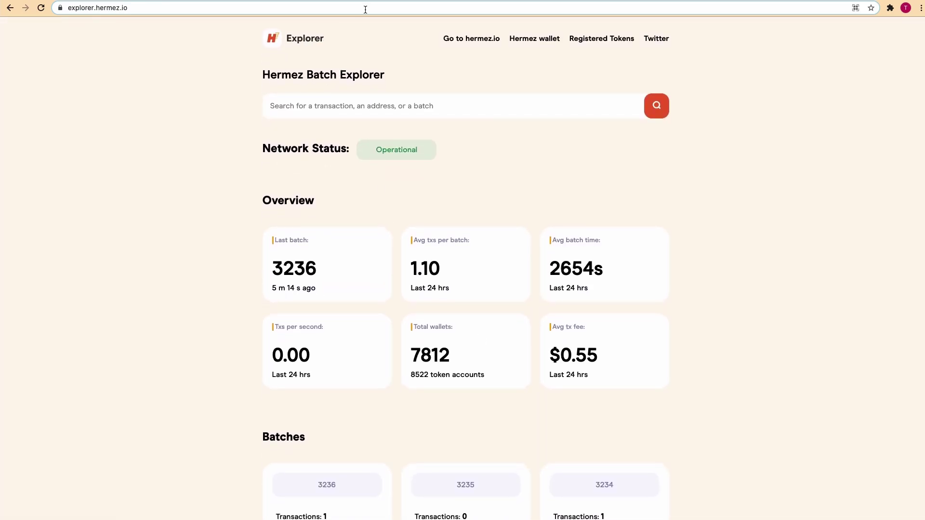
- Close the 11 HEZ transfer details and reopen the HEZ account from the wallet home
{"action": "key", "text": "ctrl+Tab"}
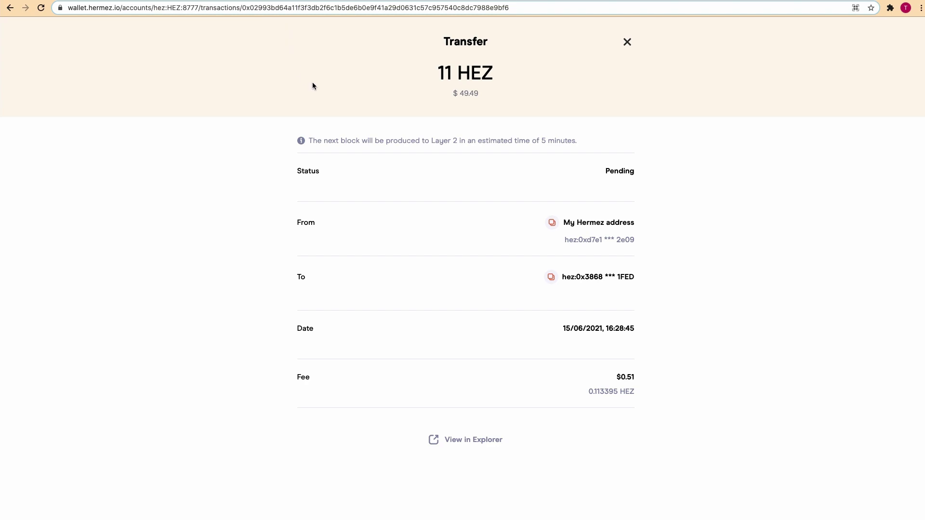
{"action": "left_click", "coordinate": [625, 42]}
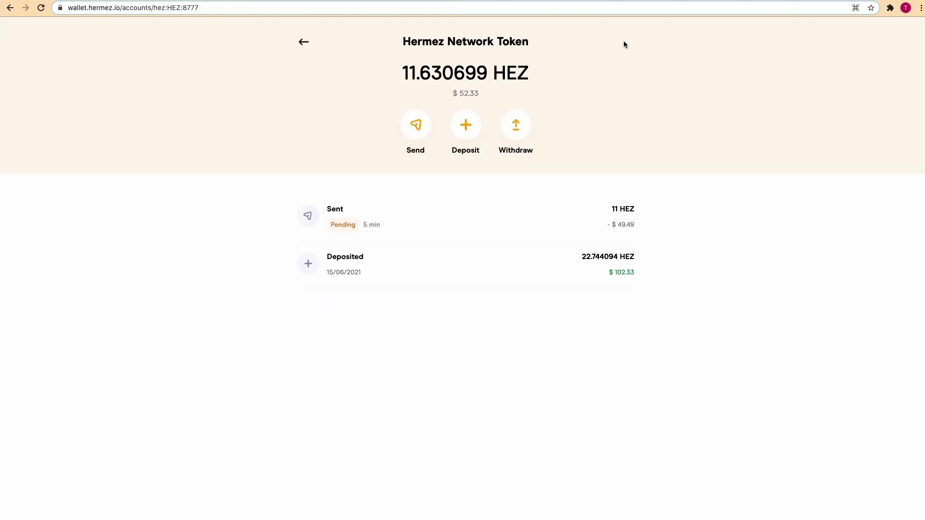
{"action": "left_click", "coordinate": [301, 44]}
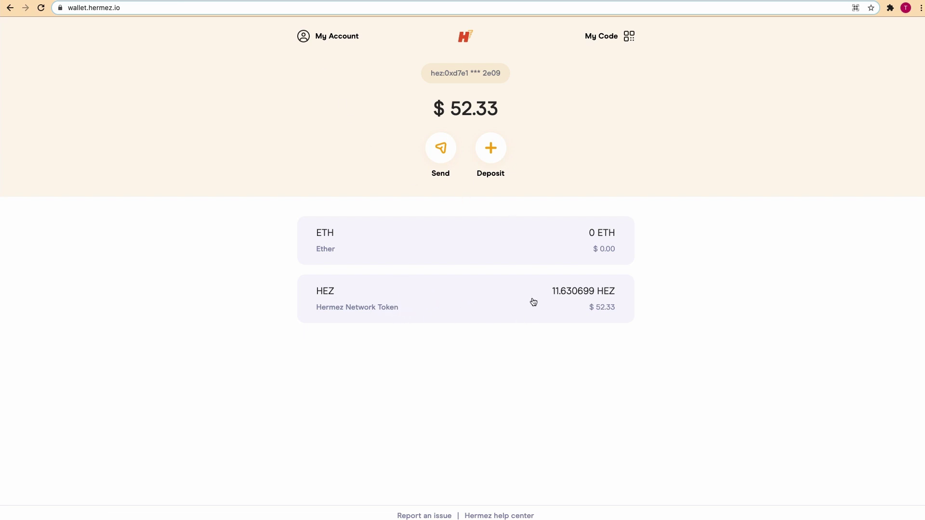
{"action": "left_click", "coordinate": [478, 298]}
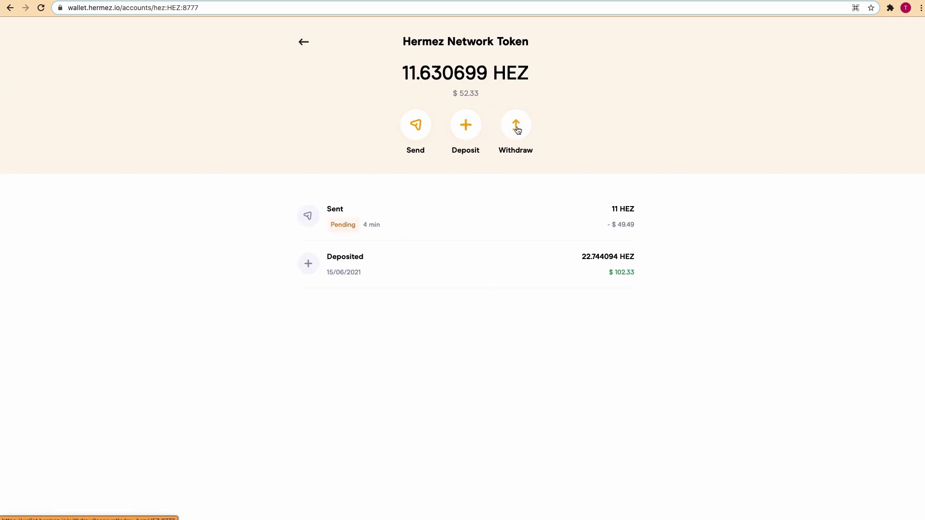
- Set up a withdrawal of the maximum 11.516028 HEZ and review its fees
{"action": "left_click", "coordinate": [516, 128]}
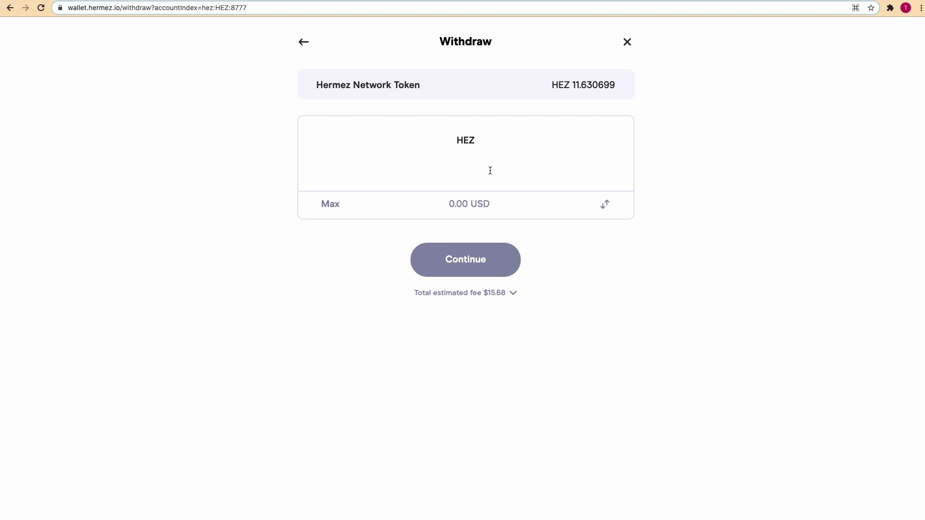
{"action": "left_click", "coordinate": [332, 208]}
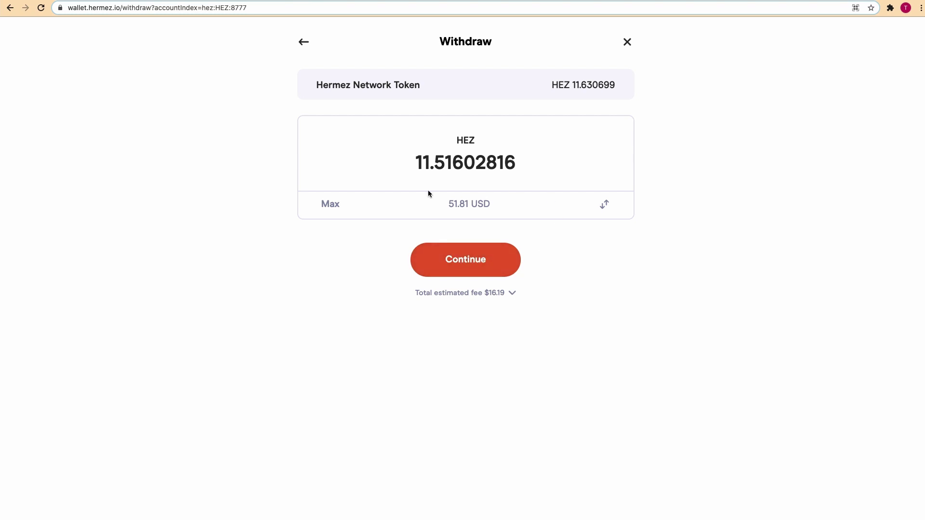
{"action": "left_click", "coordinate": [463, 261]}
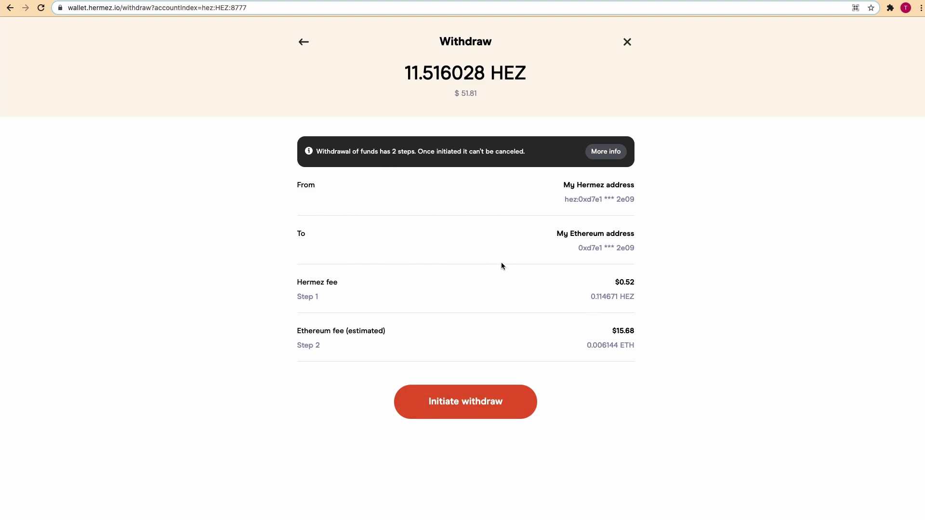
- Initiate the 11.516028 HEZ withdrawal and return to the wallet home
{"action": "left_click", "coordinate": [470, 401]}
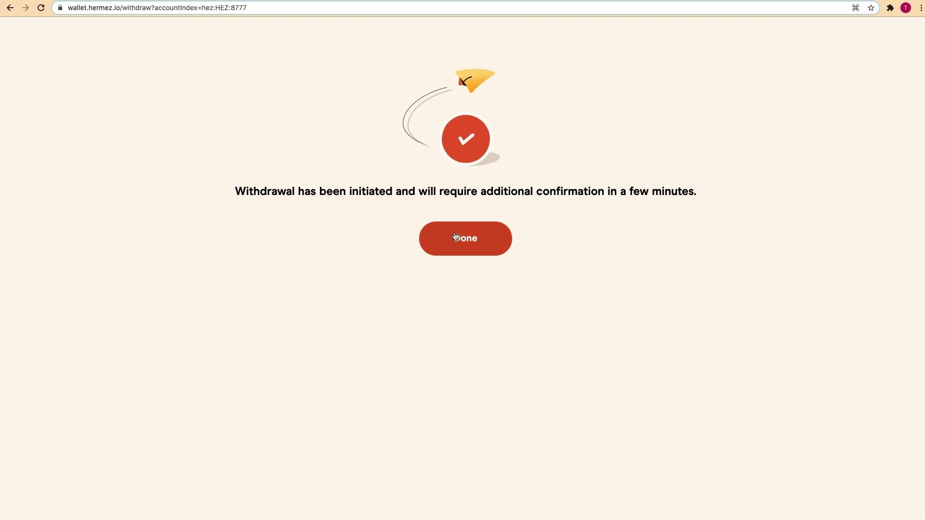
{"action": "left_click", "coordinate": [455, 234]}
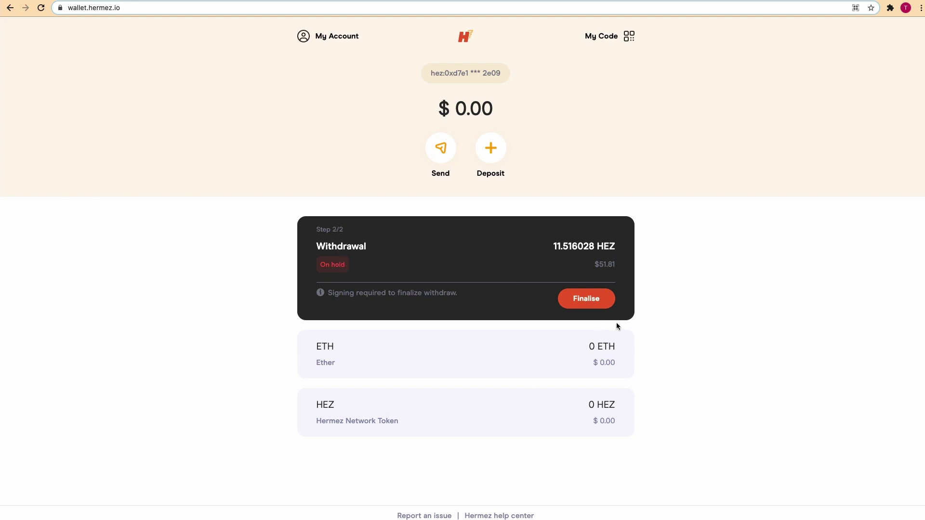
- Finalise the on-hold 11.516028 HEZ withdrawal, confirm it in MetaMask, and return home
{"action": "left_click", "coordinate": [586, 302]}
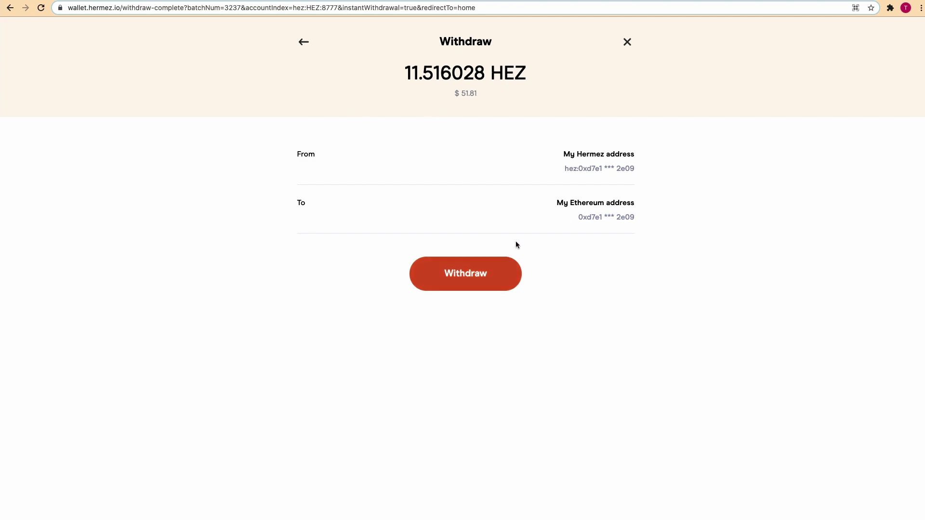
{"action": "left_click", "coordinate": [475, 277]}
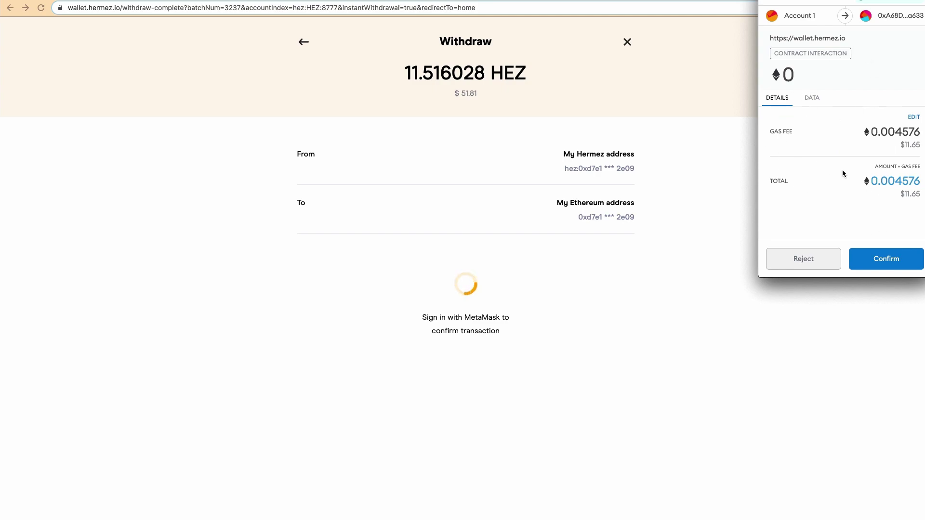
{"action": "left_click", "coordinate": [901, 267]}
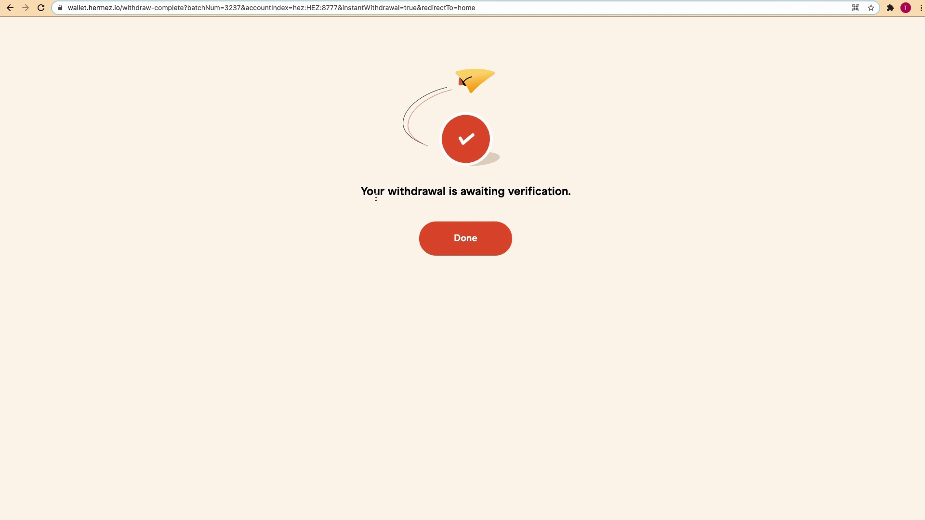
{"action": "left_click", "coordinate": [455, 240]}
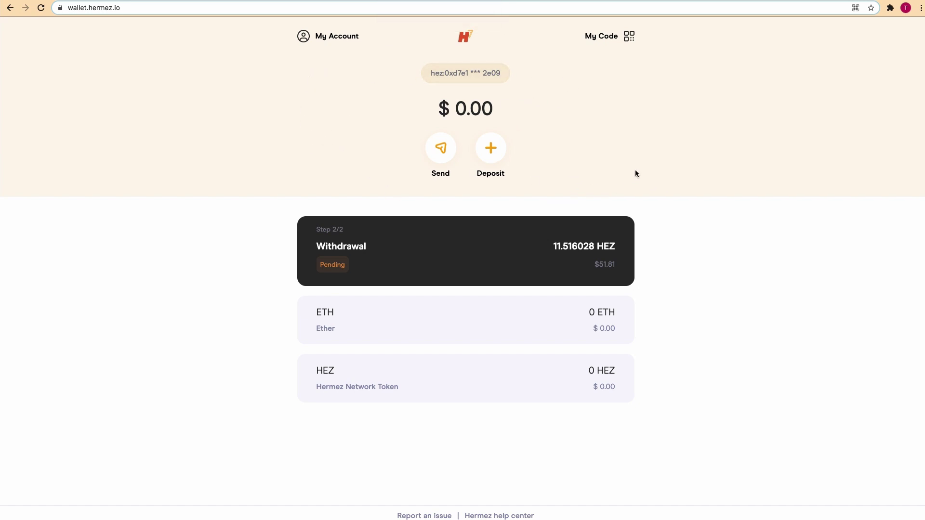
- In Discord's Hermez Network server, react with a handshake on #rules, then open #support
{"action": "left_click", "coordinate": [422, 1]}
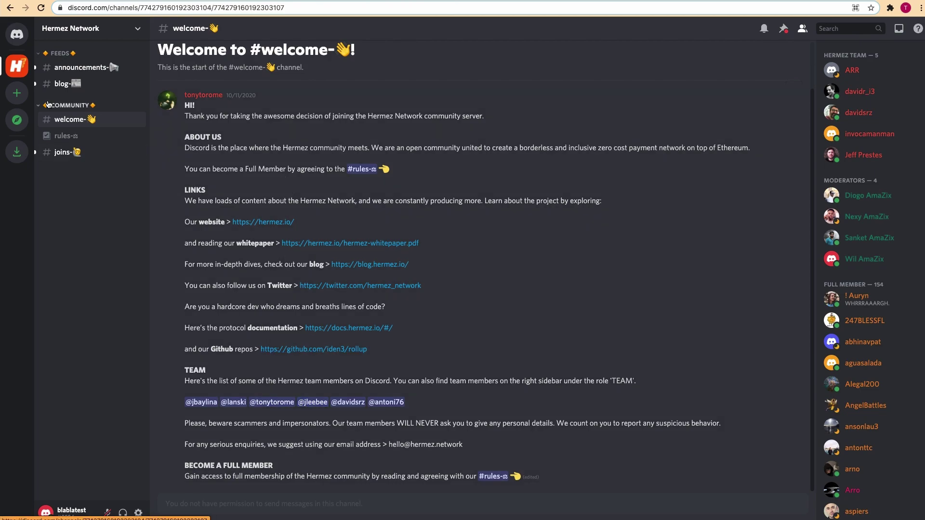
{"action": "left_click", "coordinate": [62, 136]}
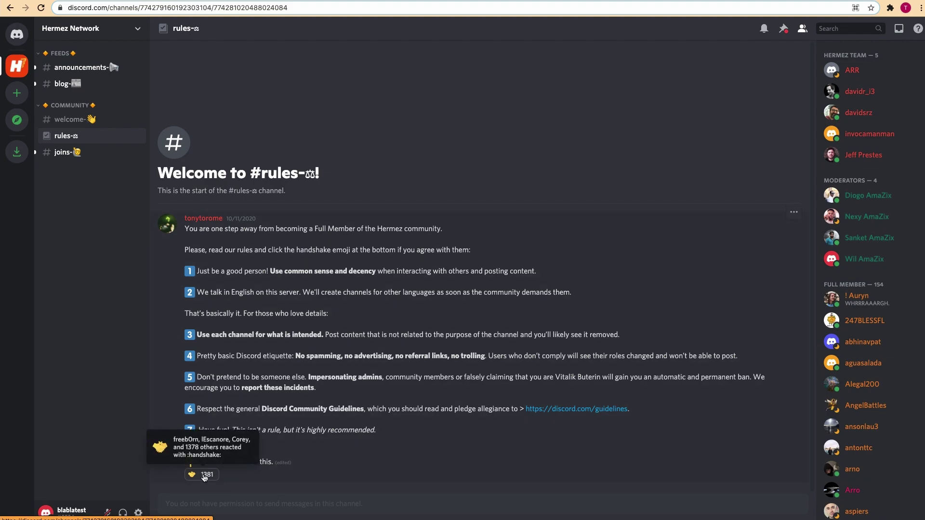
{"action": "left_click", "coordinate": [205, 477]}
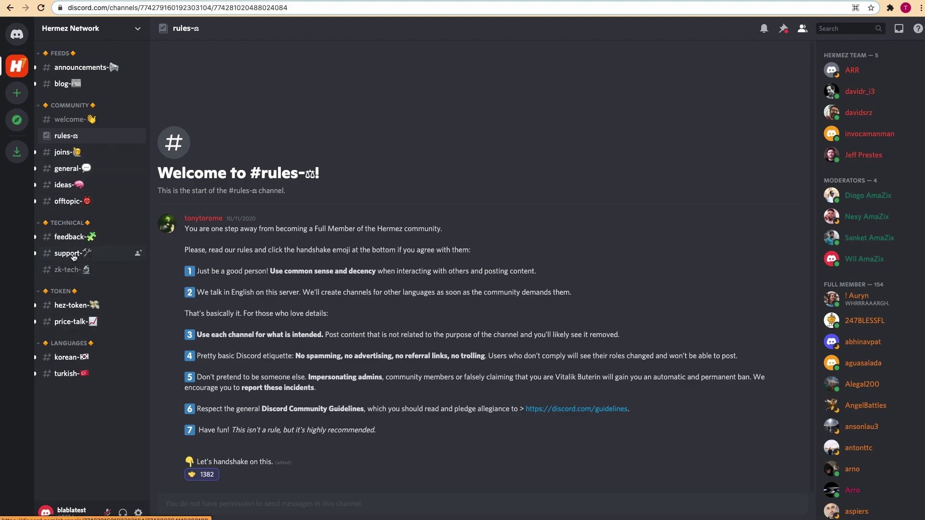
{"action": "left_click", "coordinate": [73, 253]}
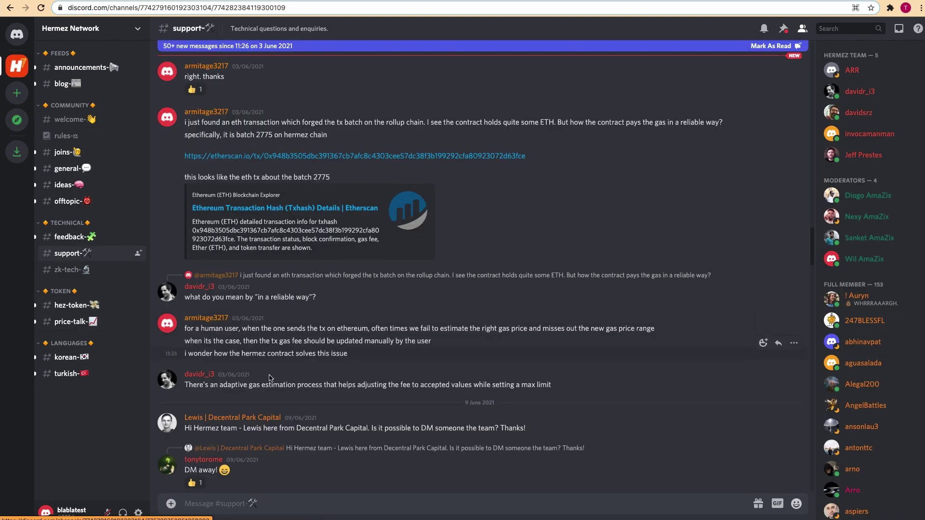